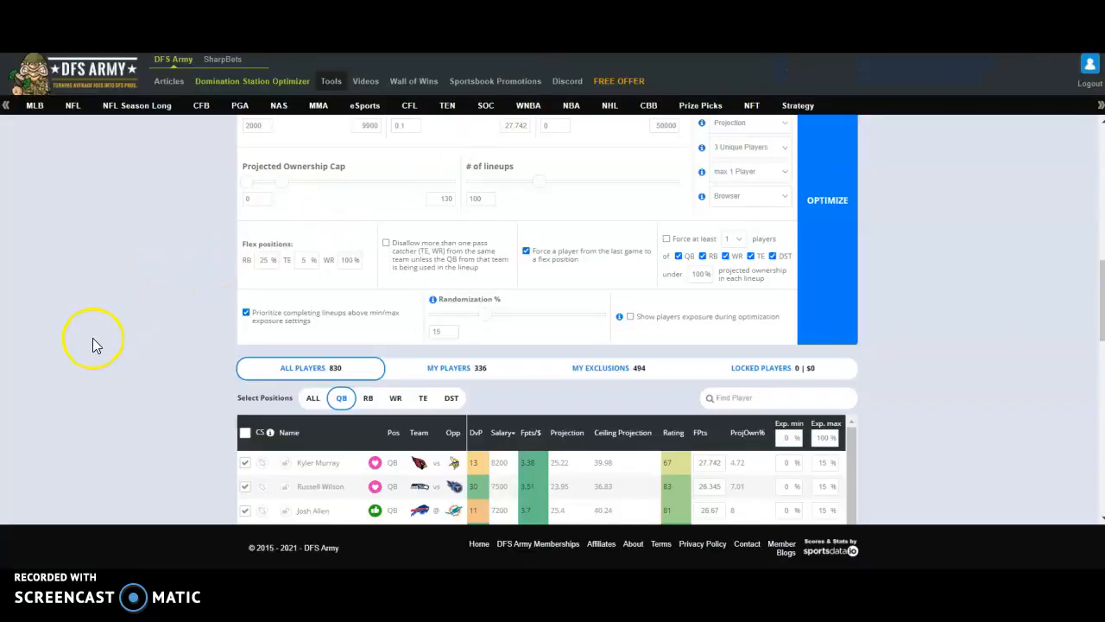
Step: Examine the spreads and totals of the NFL main slate games in the games filter
scroll(95, 339, up, 3)
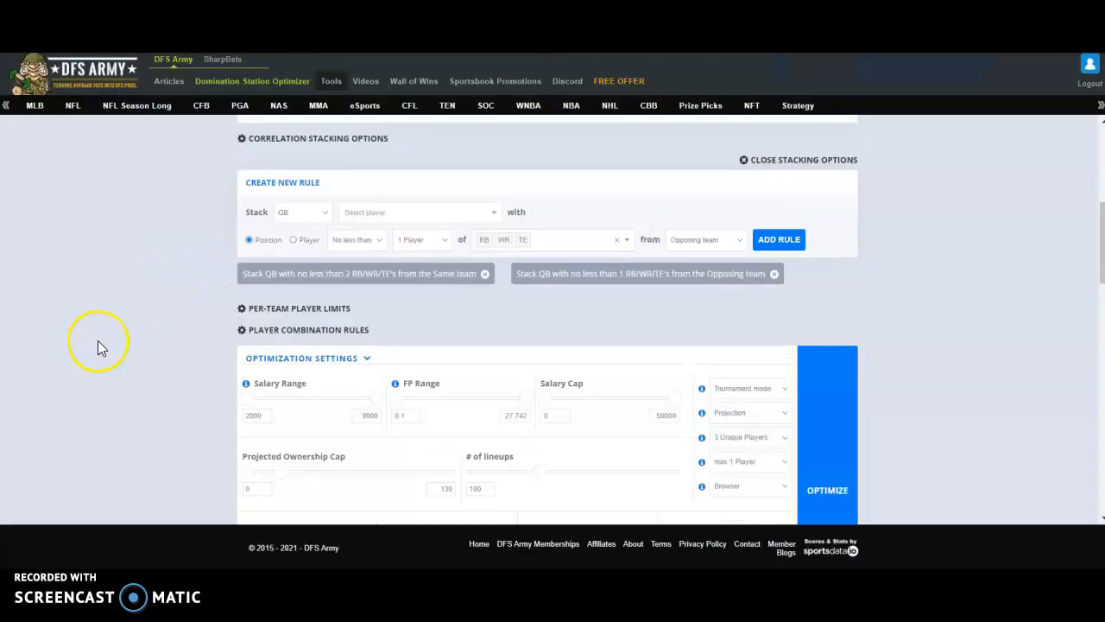
scroll(97, 340, up, 4)
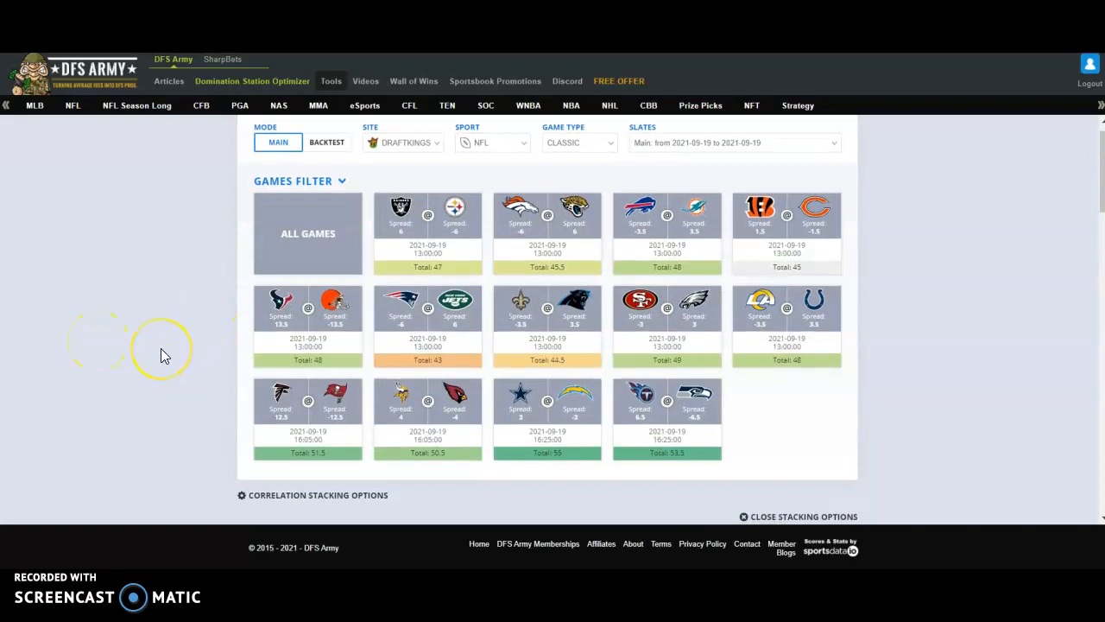
click(442, 264)
click(542, 251)
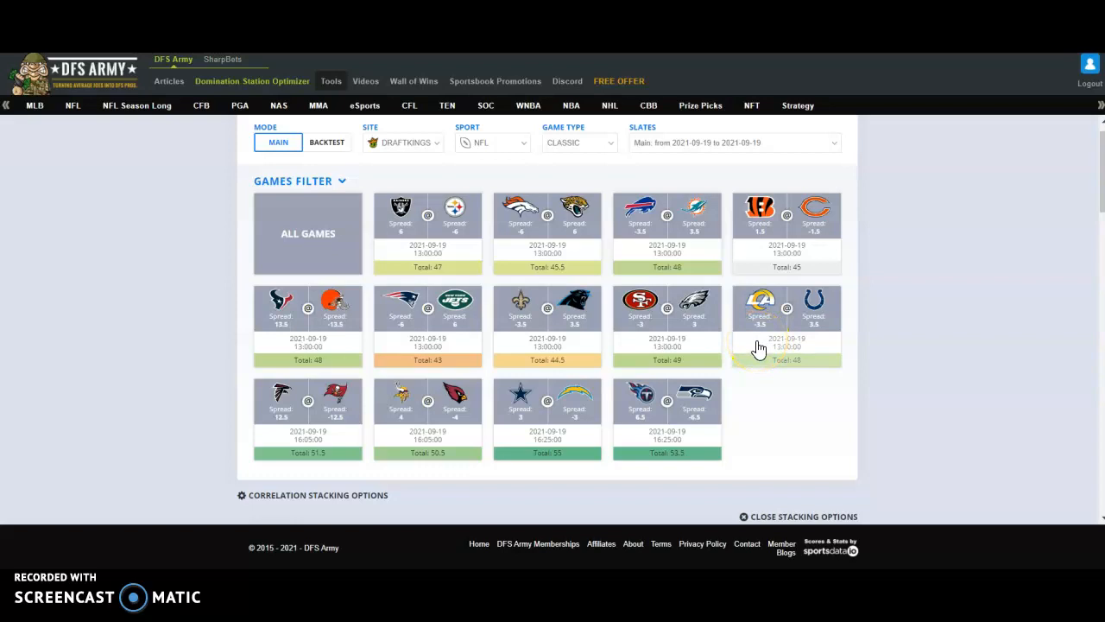
click(656, 329)
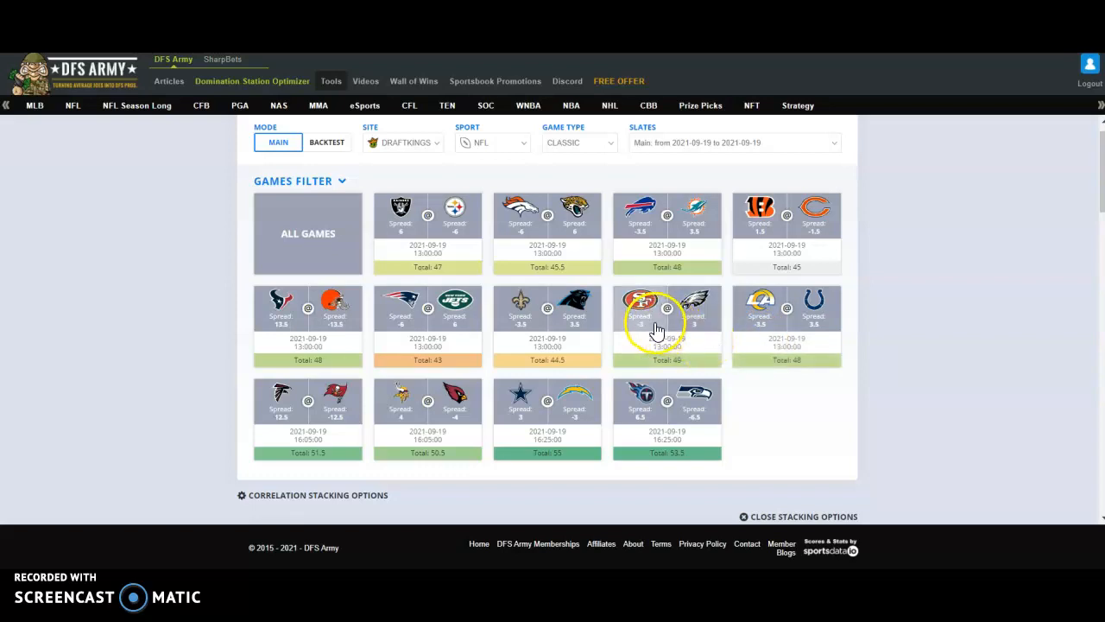
click(520, 320)
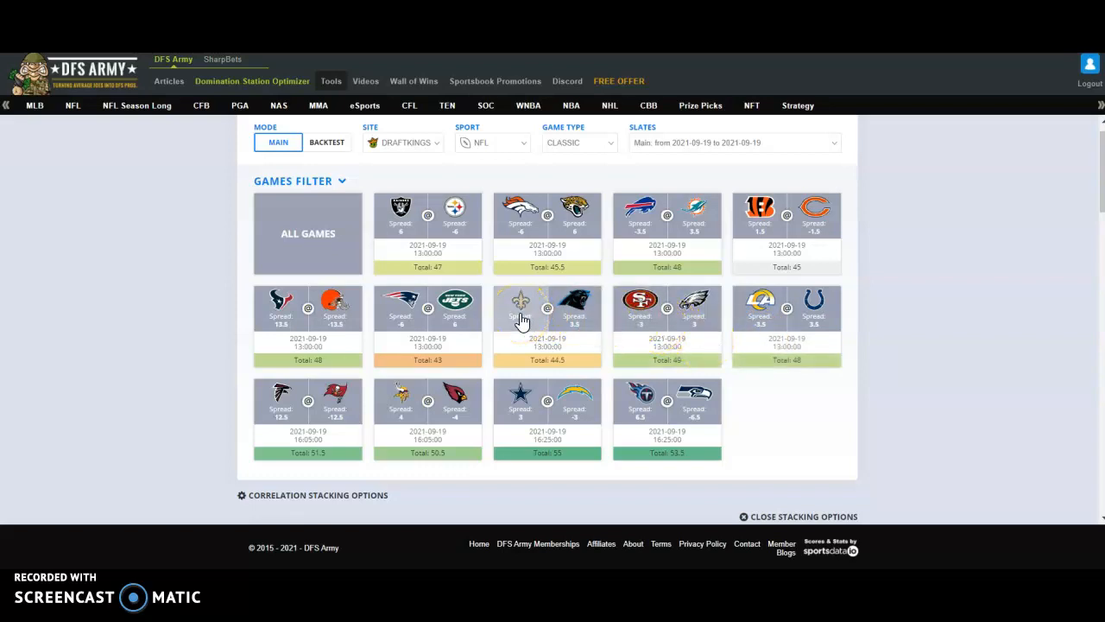
click(528, 218)
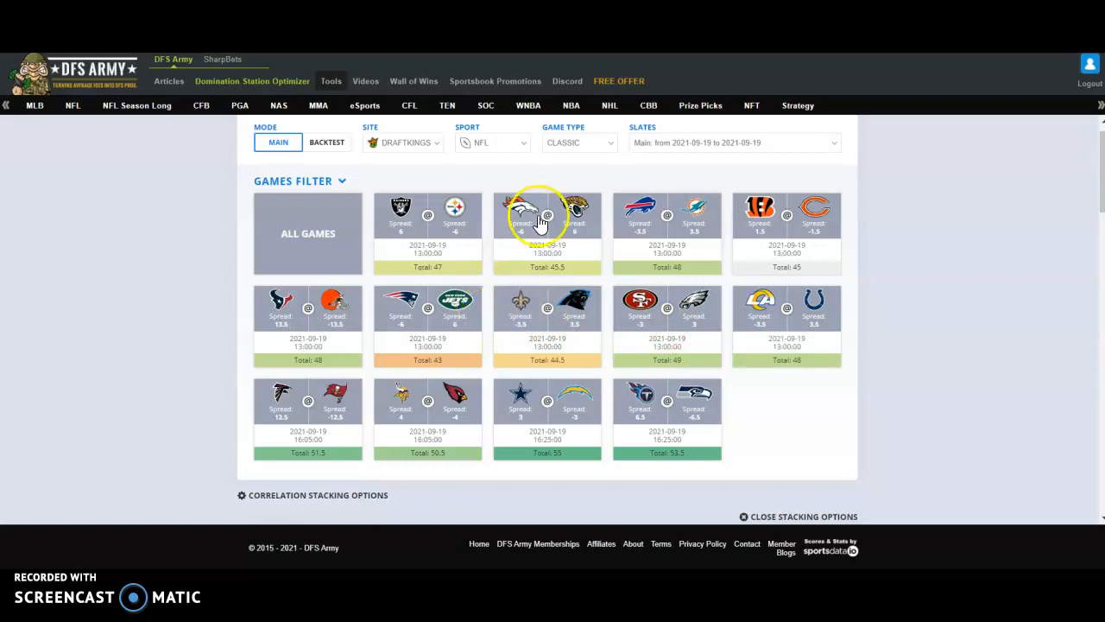
click(454, 221)
click(632, 235)
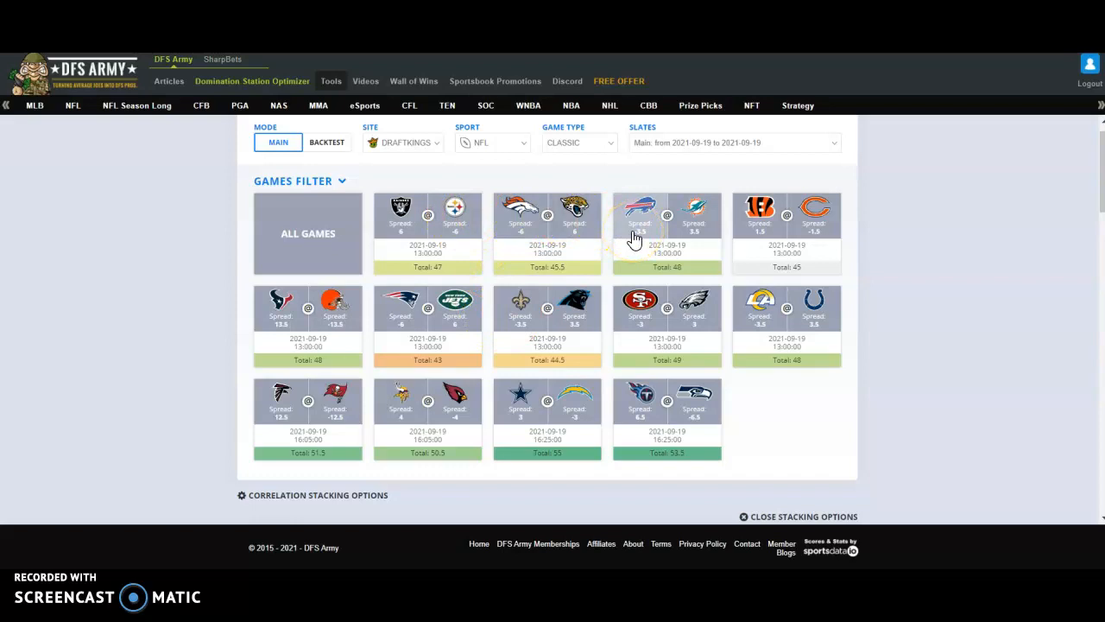
click(574, 309)
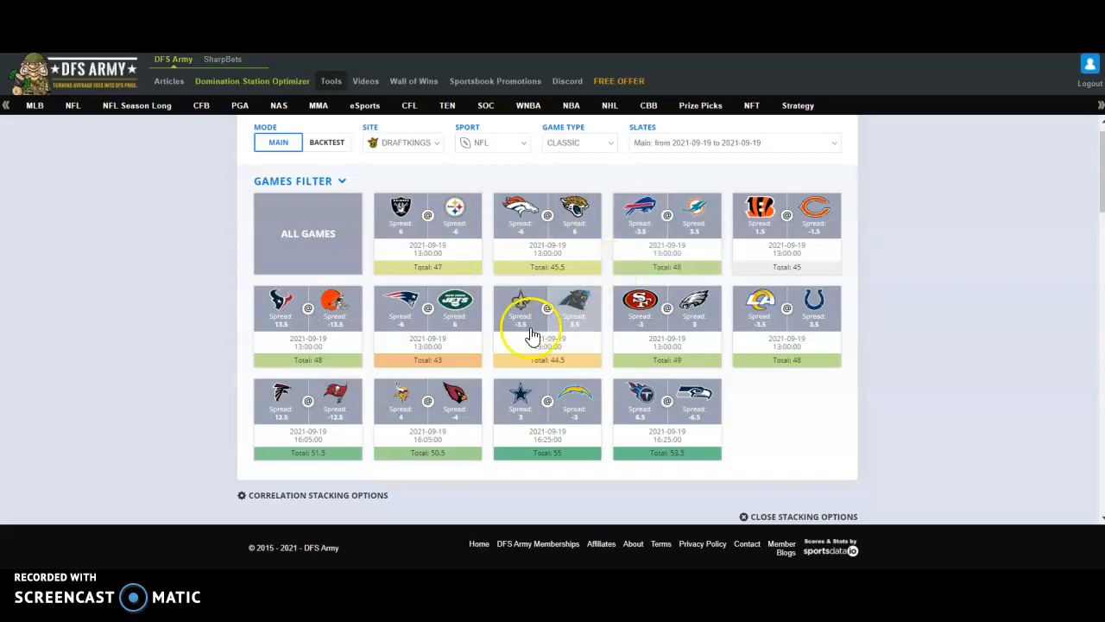
click(328, 424)
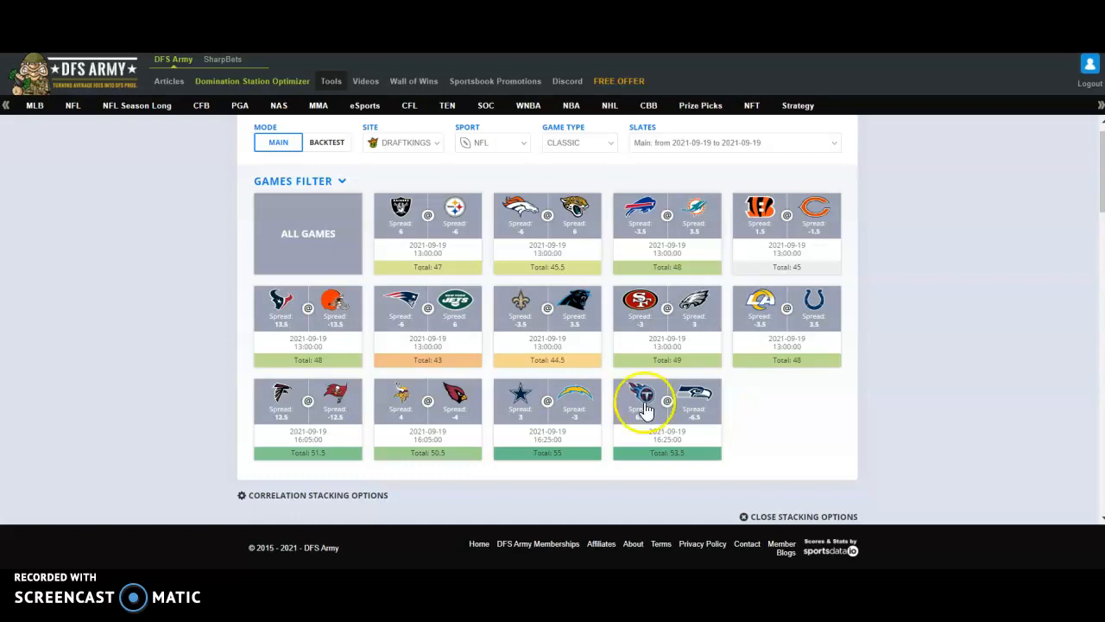
Step: Review the QB stacking rules and the optimization settings, including ownership cap, flex percentages and randomization
scroll(168, 421, down, 3)
scroll(168, 414, down, 1)
scroll(175, 329, up, 1)
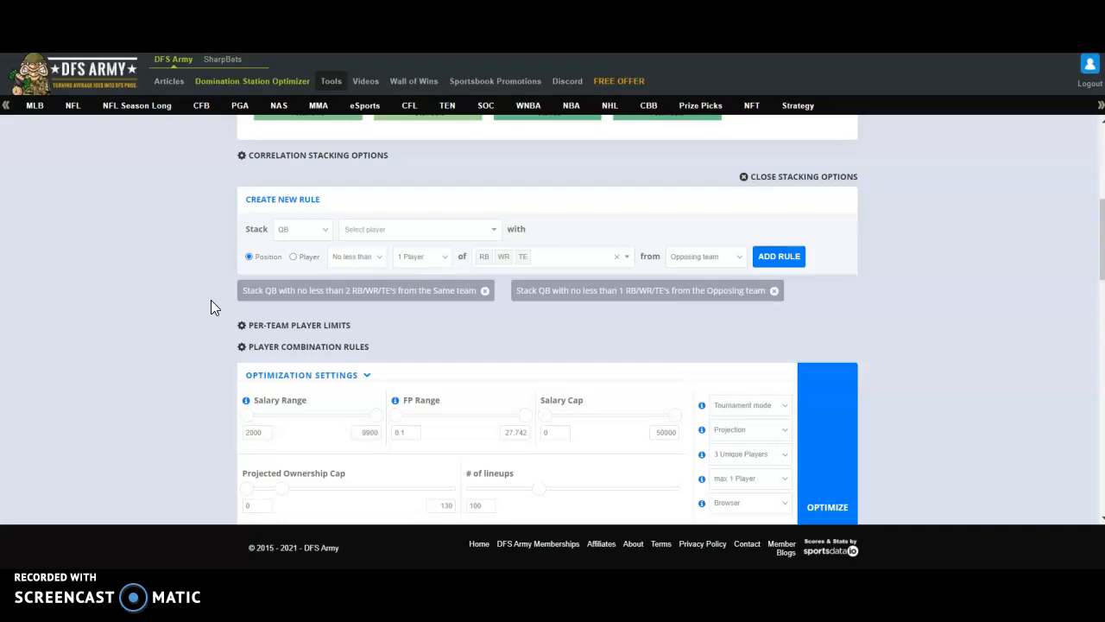
scroll(210, 308, down, 3)
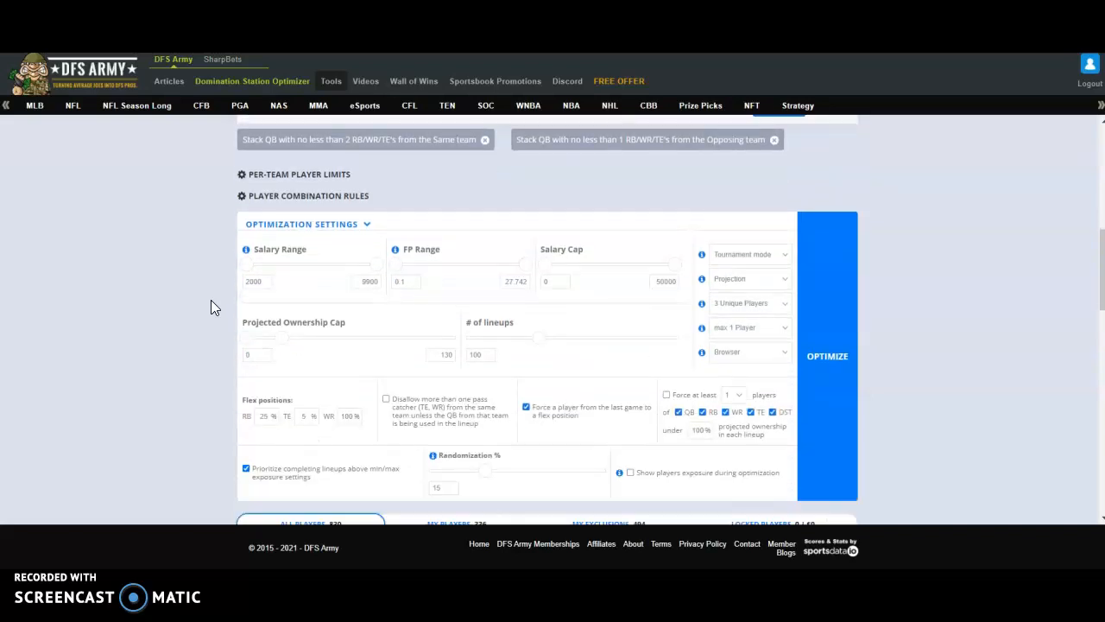
click(278, 304)
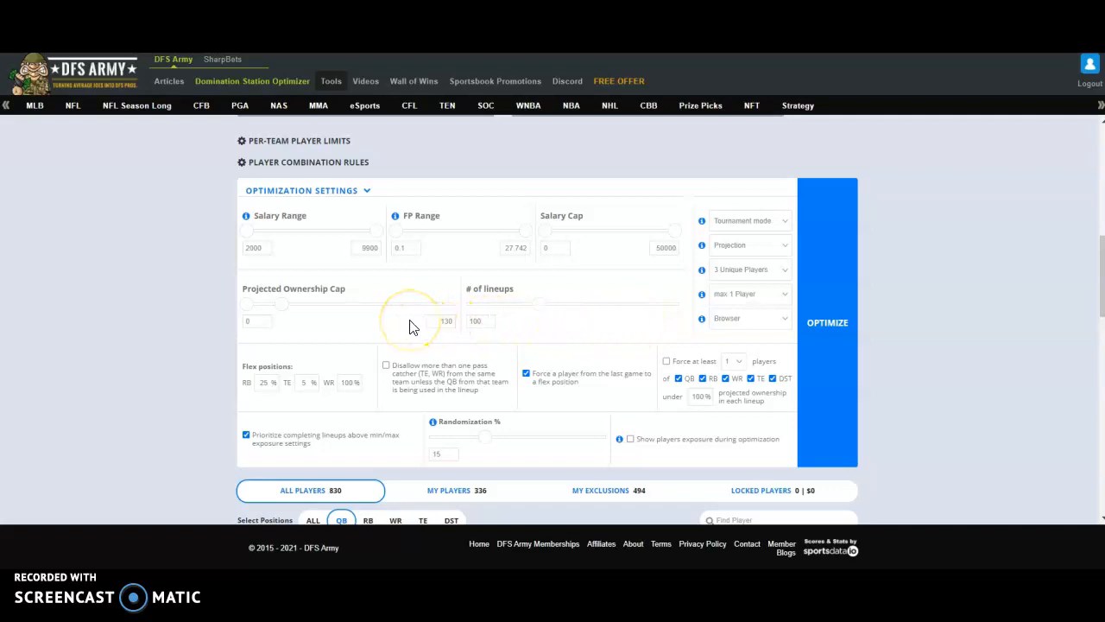
scroll(409, 326, down, 1)
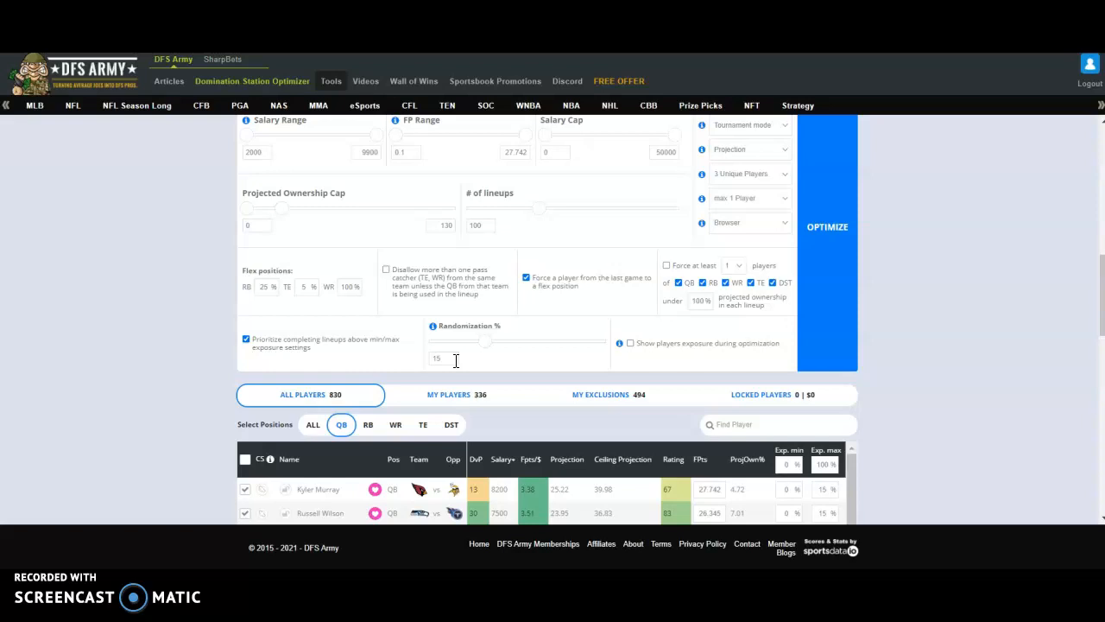
scroll(186, 378, down, 2)
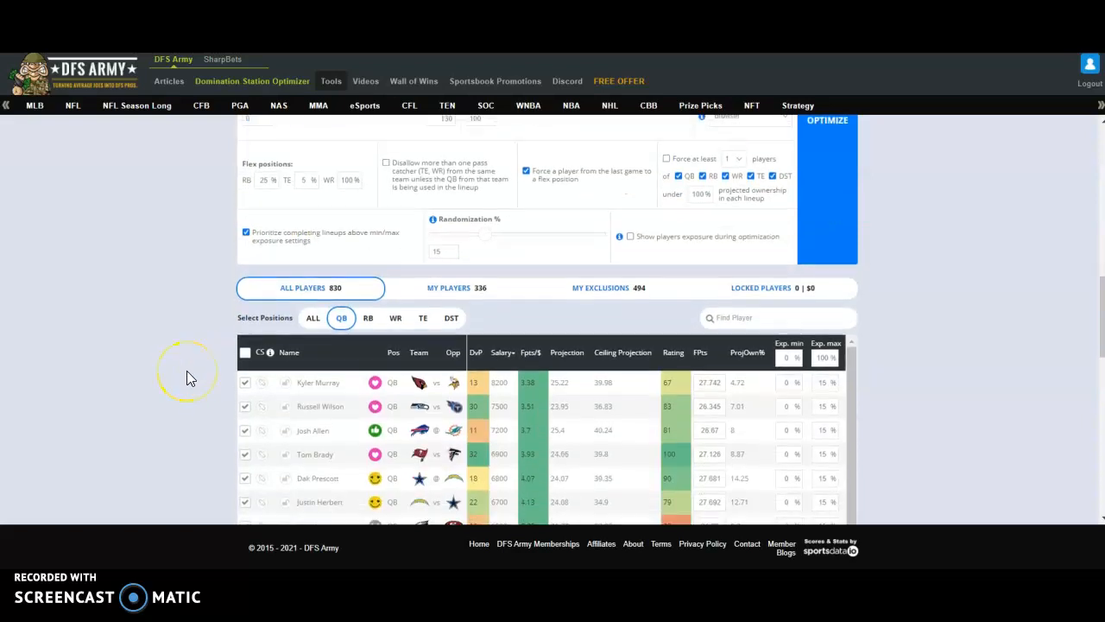
Step: Look through the quarterback player pool, checking which QBs are included and their projections, ratings and maximum exposures
scroll(189, 378, down, 1)
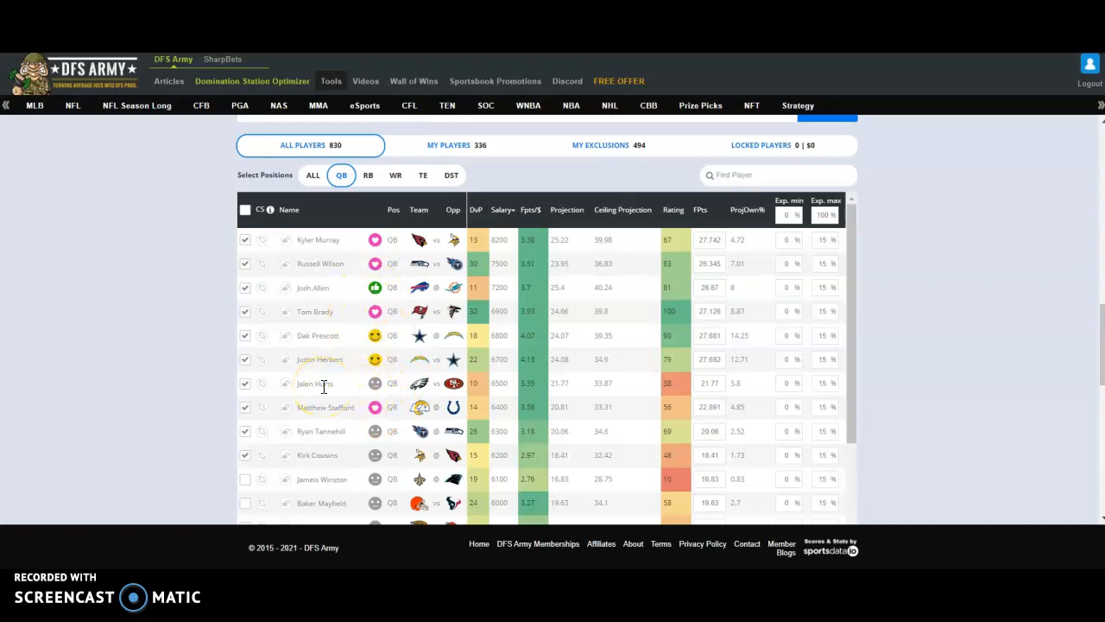
scroll(324, 386, down, 5)
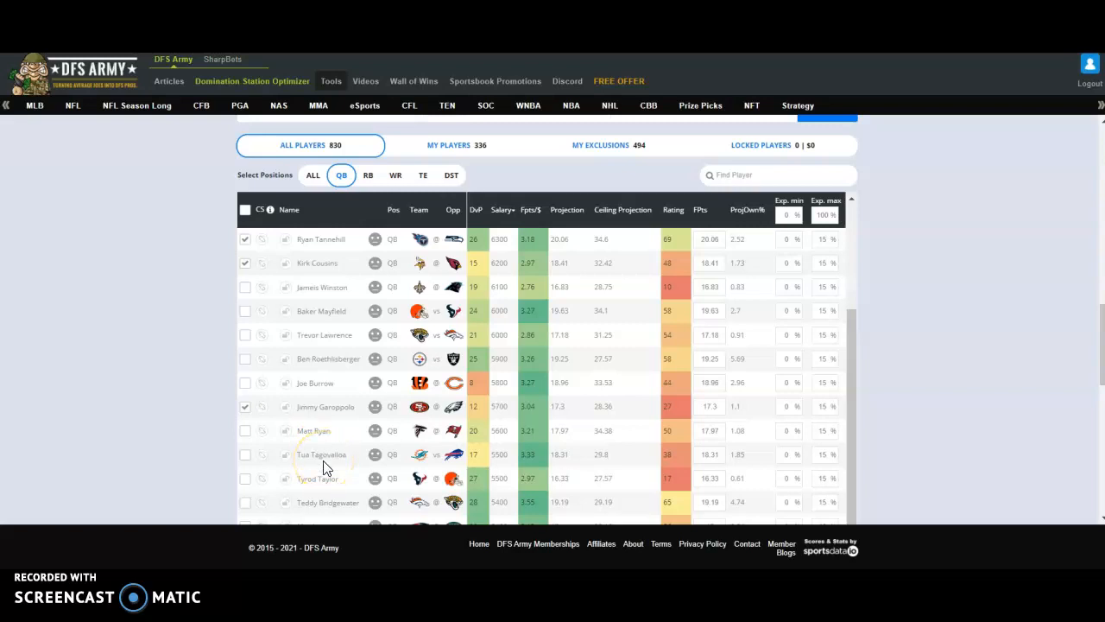
scroll(322, 440, up, 2)
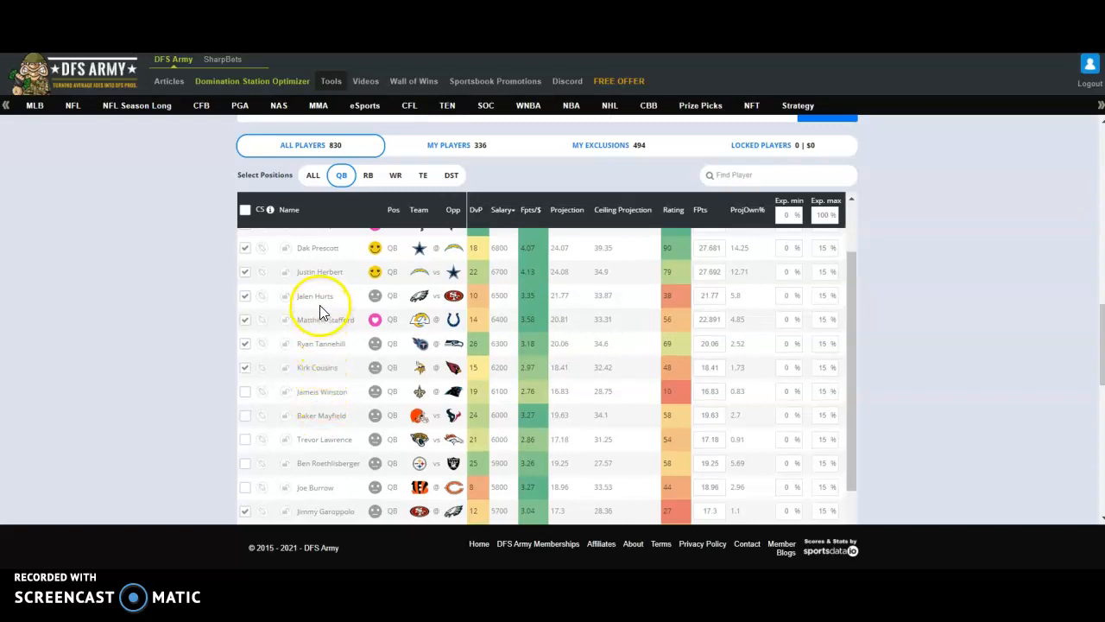
scroll(330, 389, down, 2)
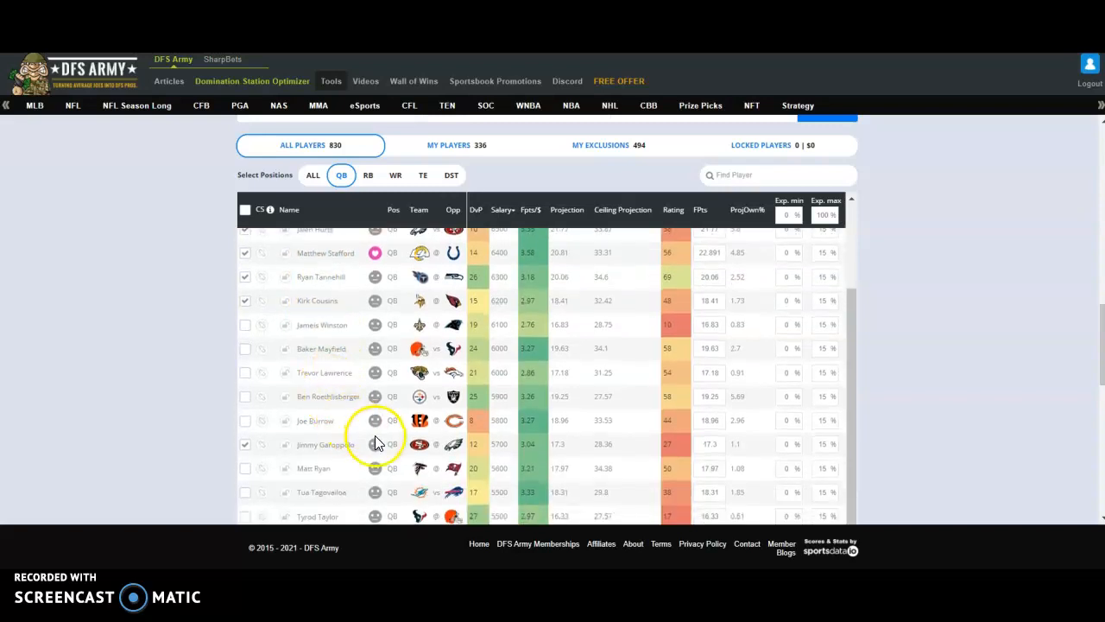
scroll(316, 380, up, 3)
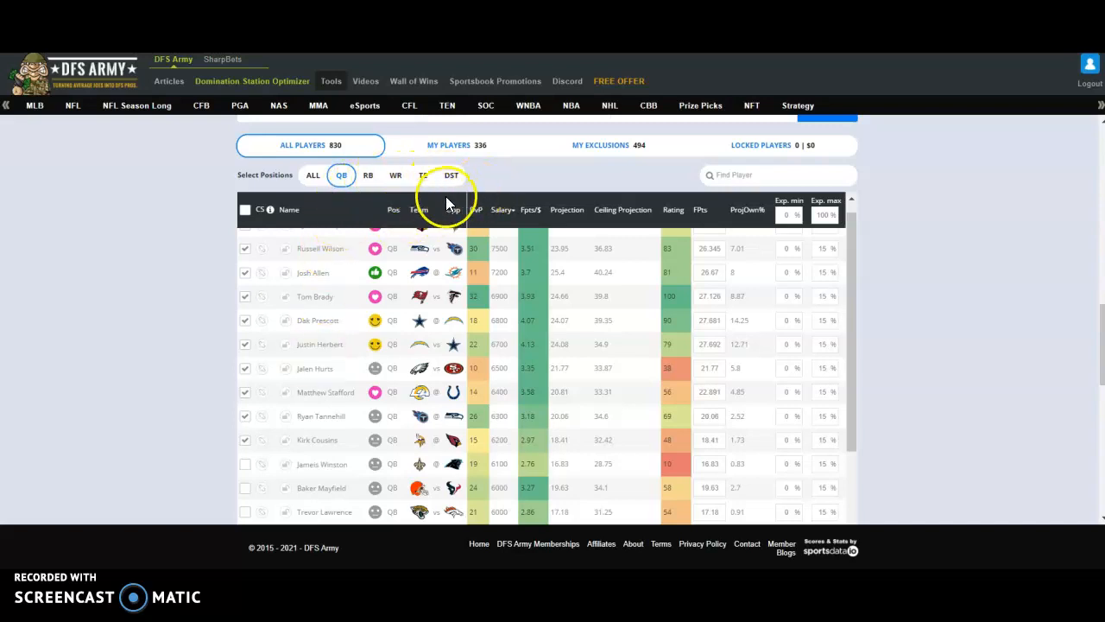
scroll(162, 314, down, 3)
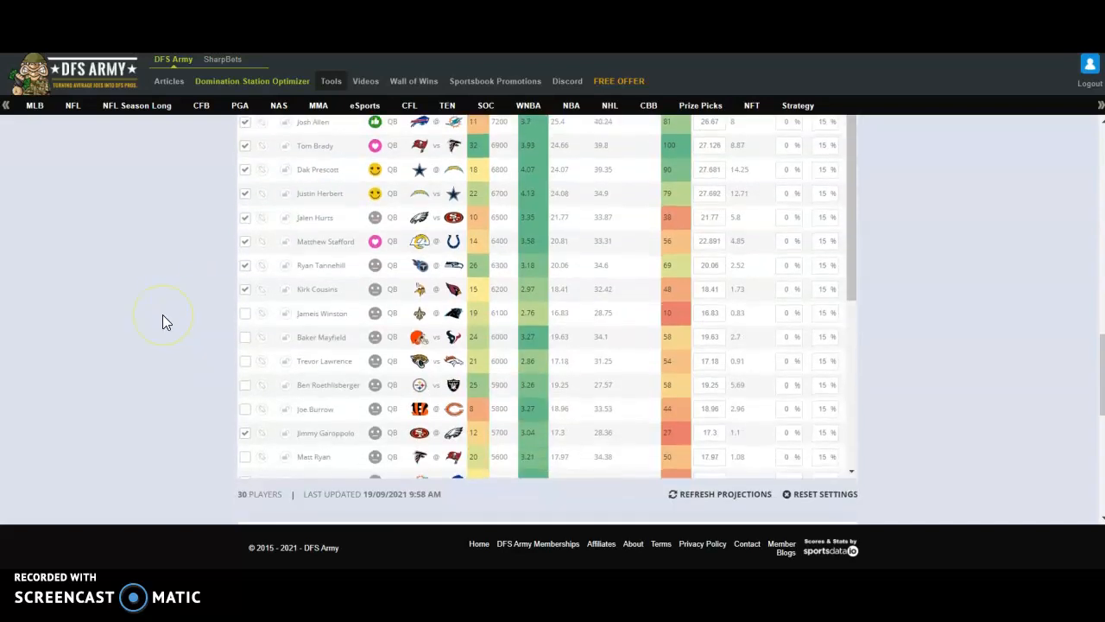
scroll(162, 315, up, 2)
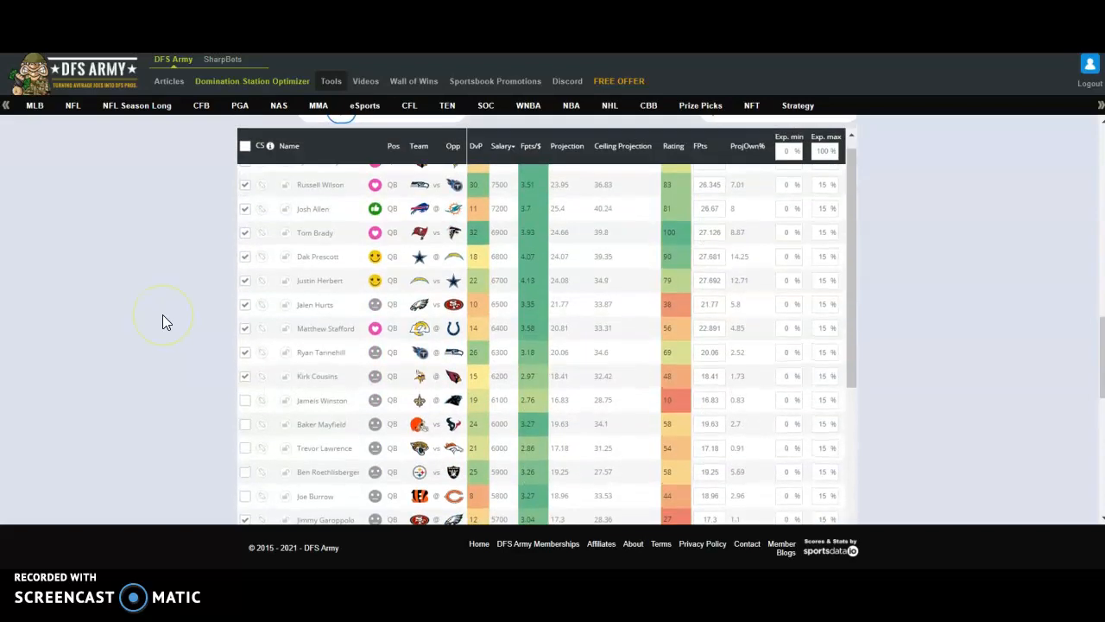
Step: Check player exposures in the generated lineups for quarterbacks only, and return to the exposures for all positions
scroll(166, 322, down, 10)
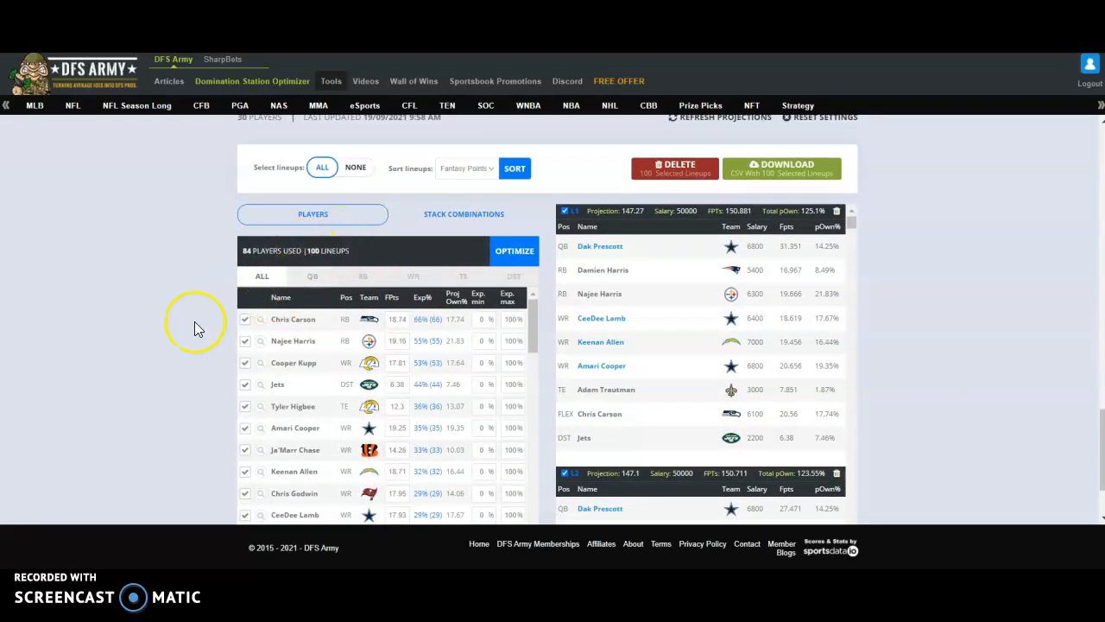
scroll(195, 324, down, 1)
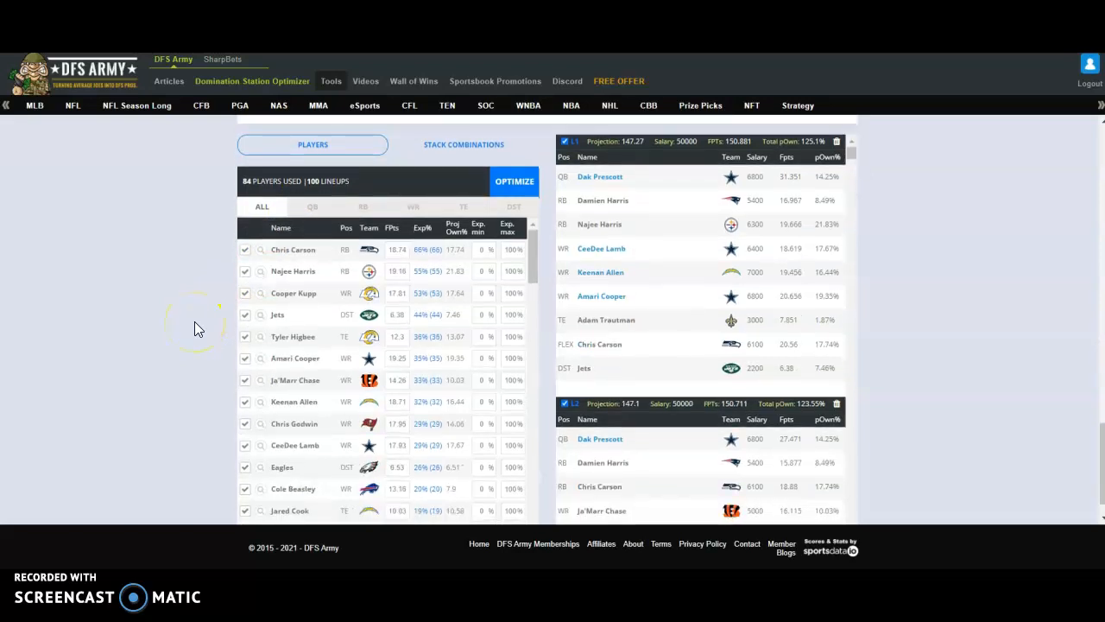
click(315, 208)
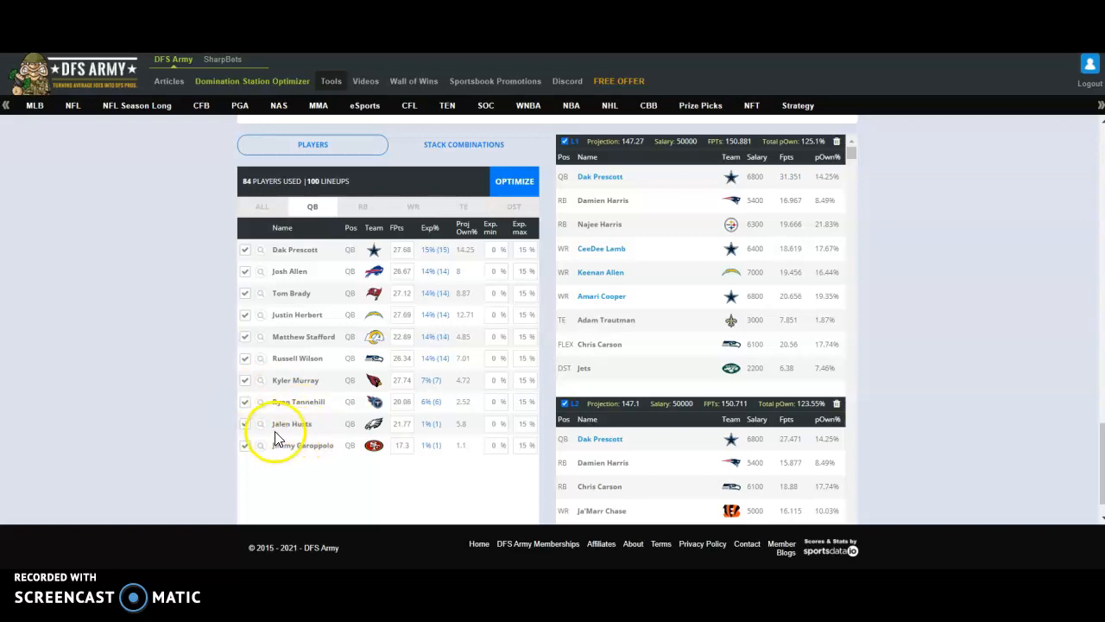
click(272, 214)
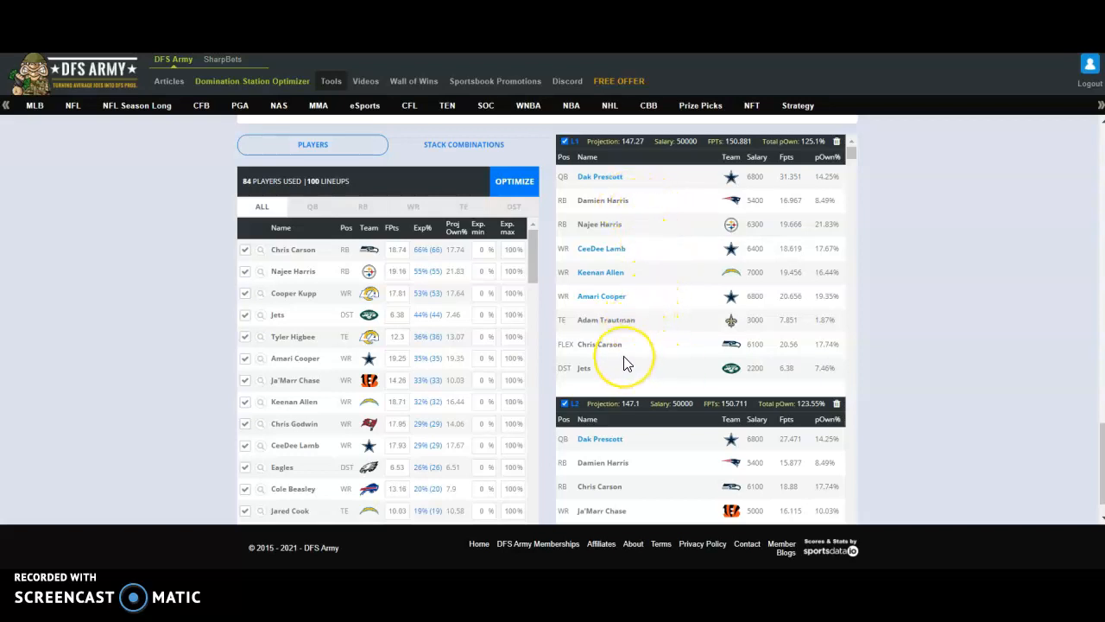
Step: Read through the generated lineups, examining the quarterback stacks, opposing-team players, salaries and total projected ownership down to about lineup 30
scroll(626, 364, down, 2)
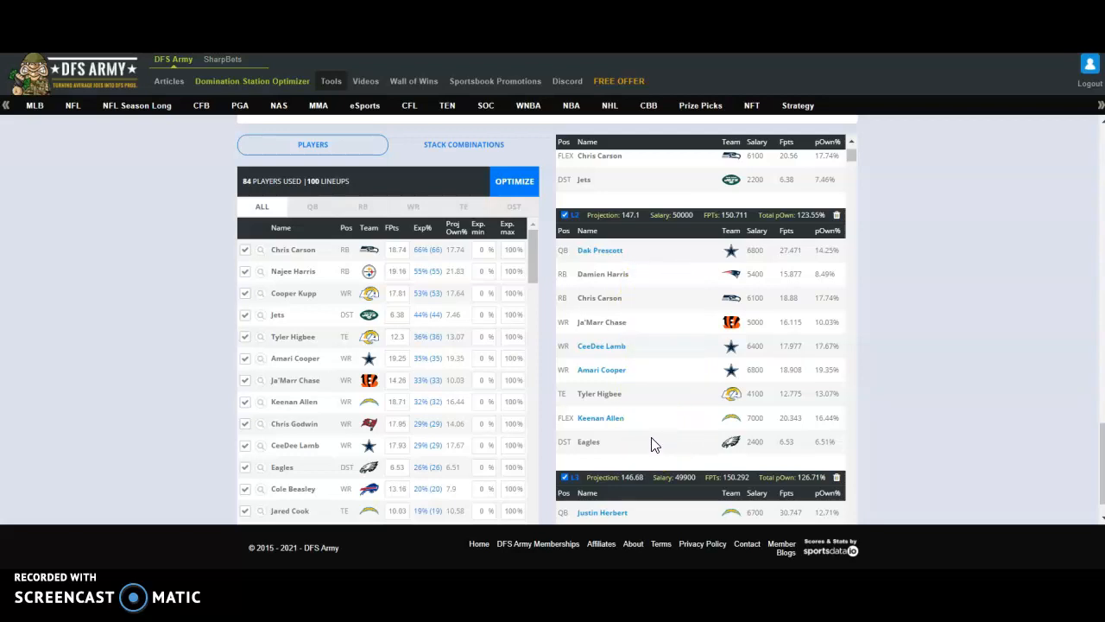
scroll(652, 445, down, 5)
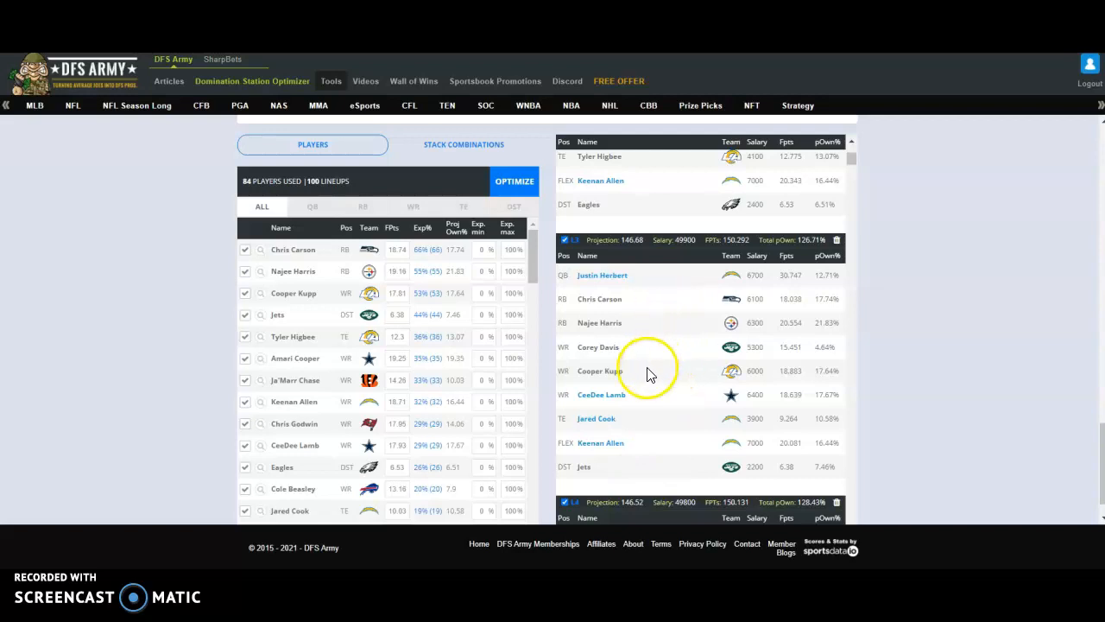
scroll(643, 383, down, 1)
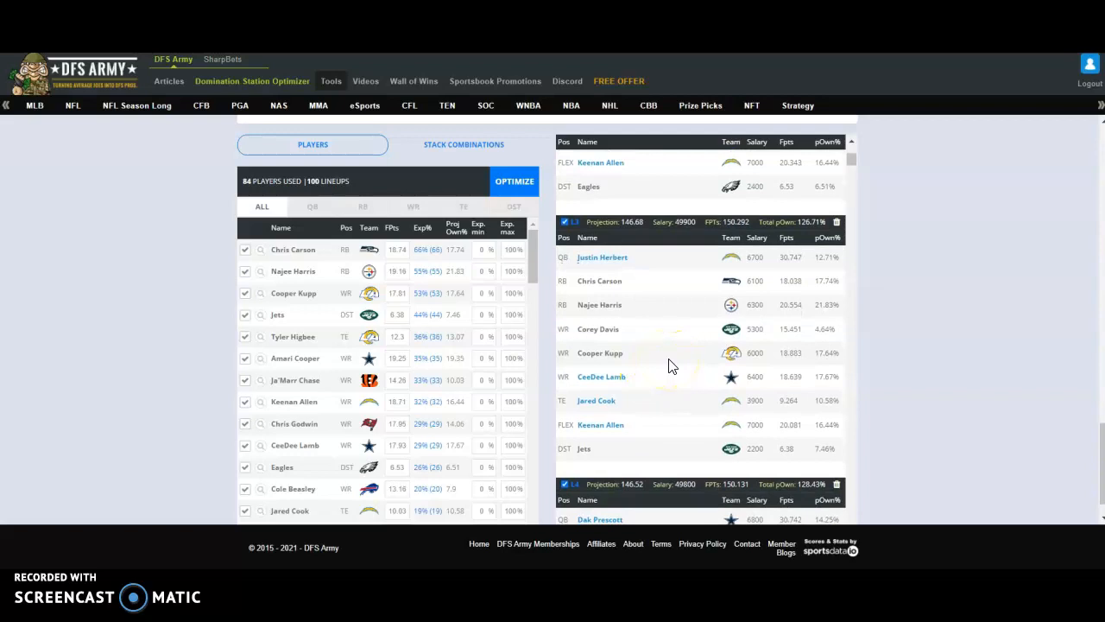
scroll(671, 367, down, 5)
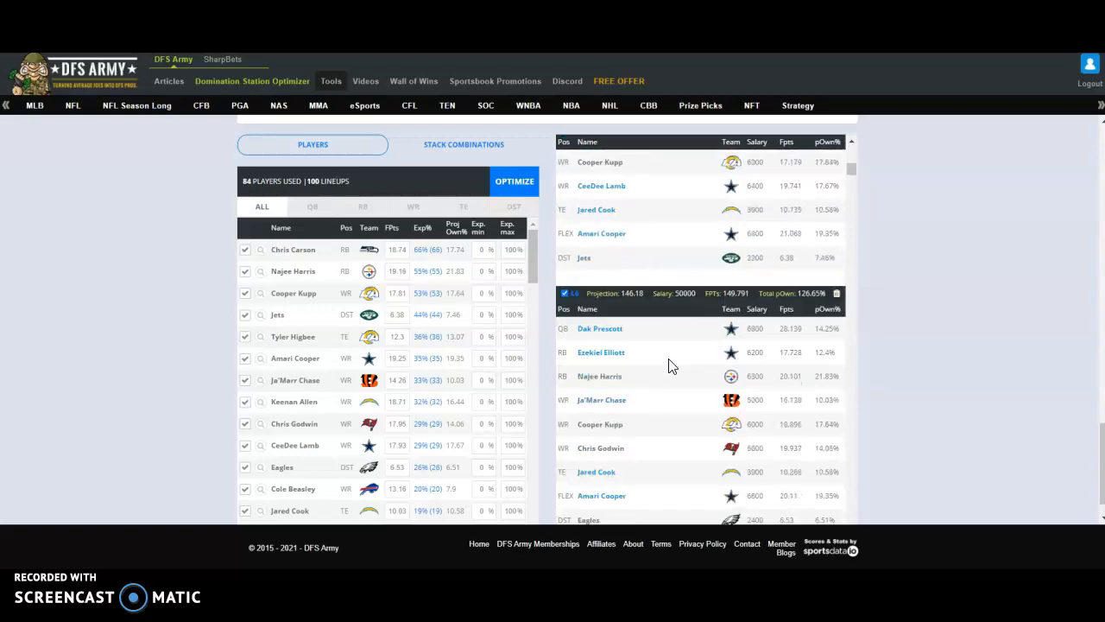
scroll(671, 367, down, 12)
scroll(671, 366, down, 10)
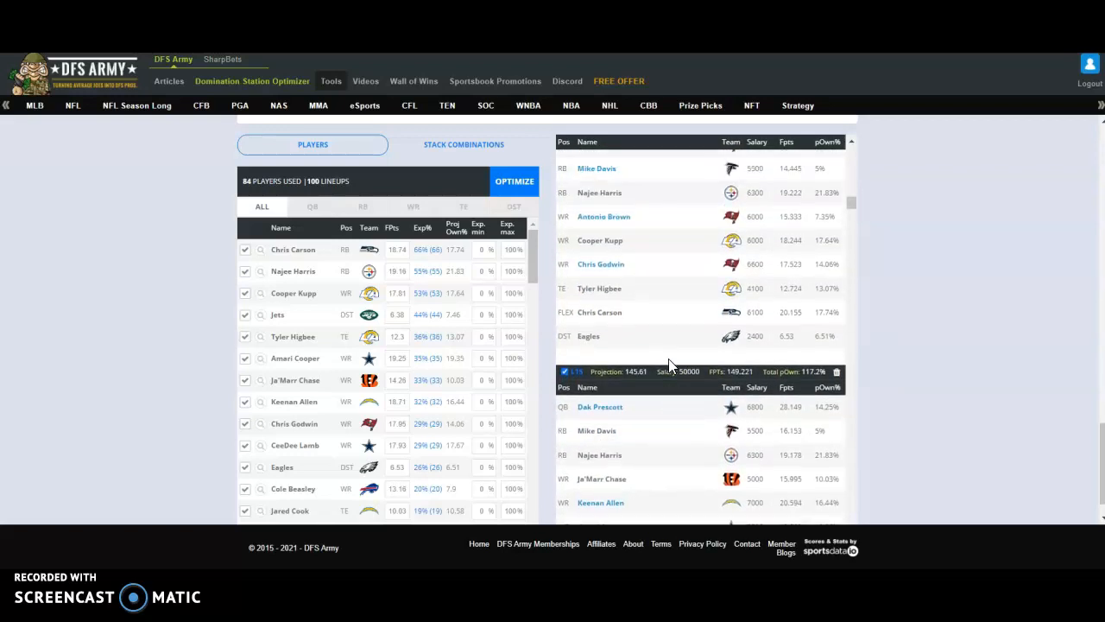
scroll(669, 358, up, 1)
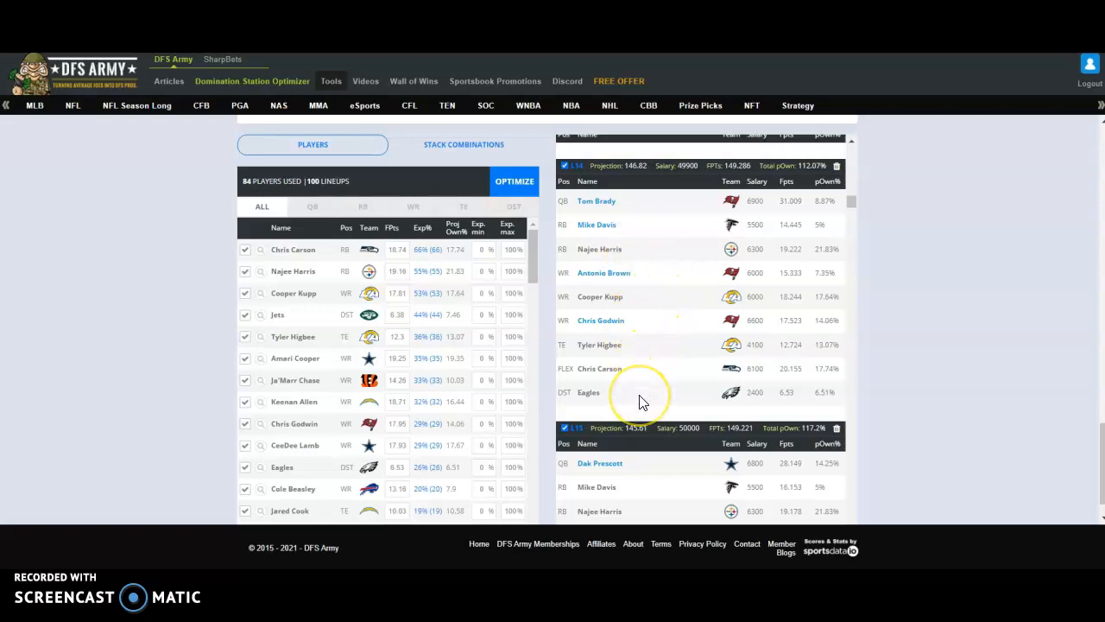
scroll(639, 400, down, 5)
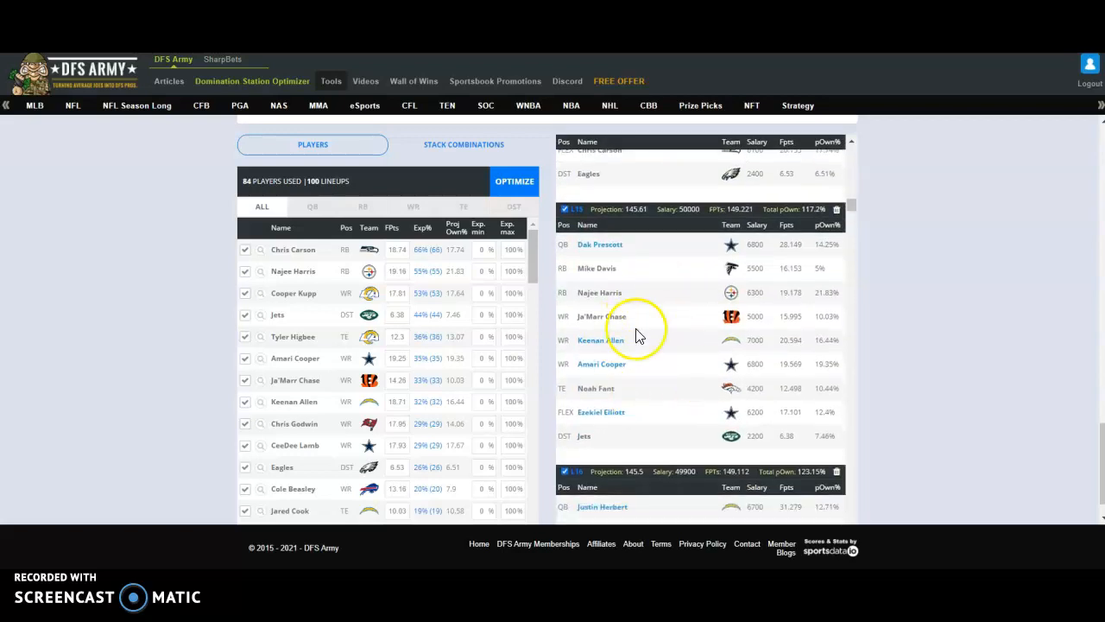
scroll(639, 332, down, 8)
scroll(643, 315, down, 11)
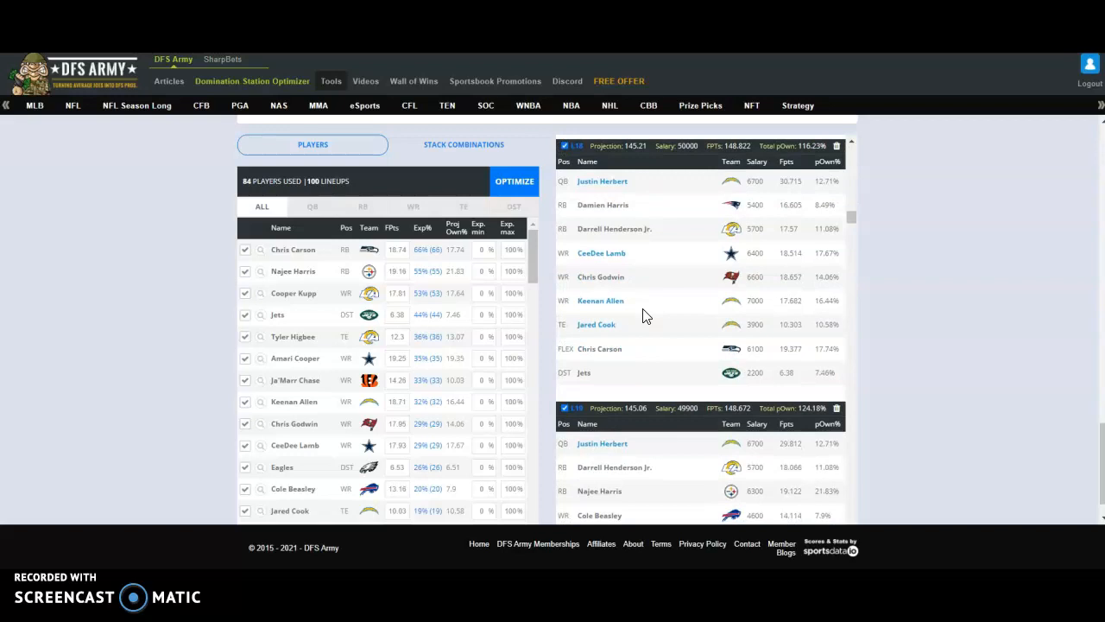
scroll(643, 315, down, 16)
scroll(643, 317, down, 15)
scroll(643, 317, down, 17)
scroll(643, 316, down, 17)
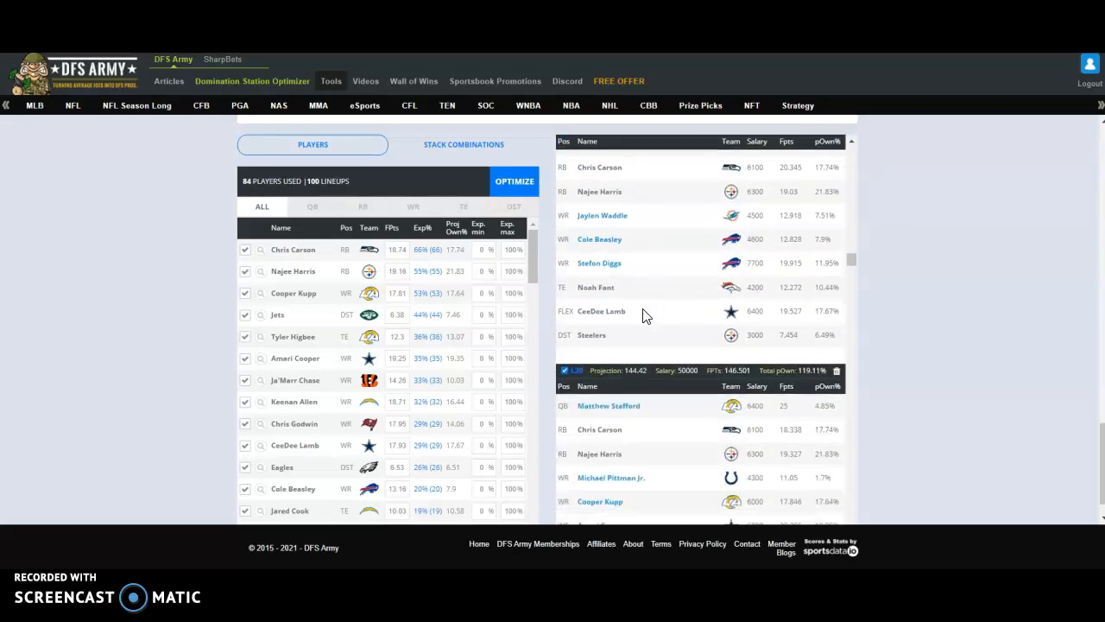
scroll(643, 316, up, 2)
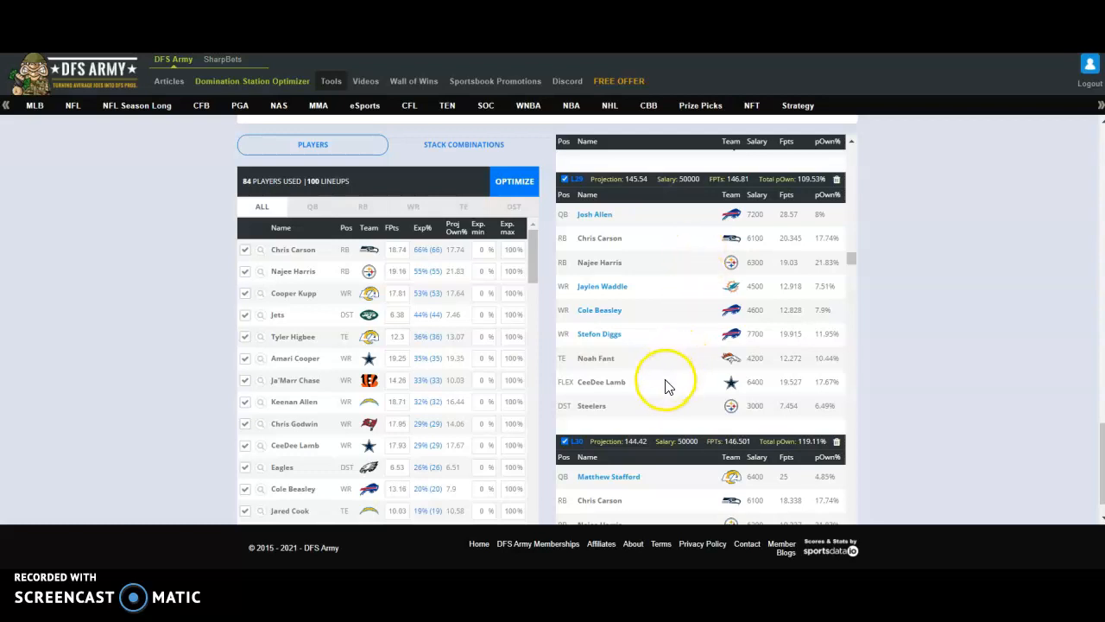
Step: Run the optimizer again from the lineup results to generate a fresh set of 100 lineups, and browse the new lineups
scroll(115, 300, up, 1)
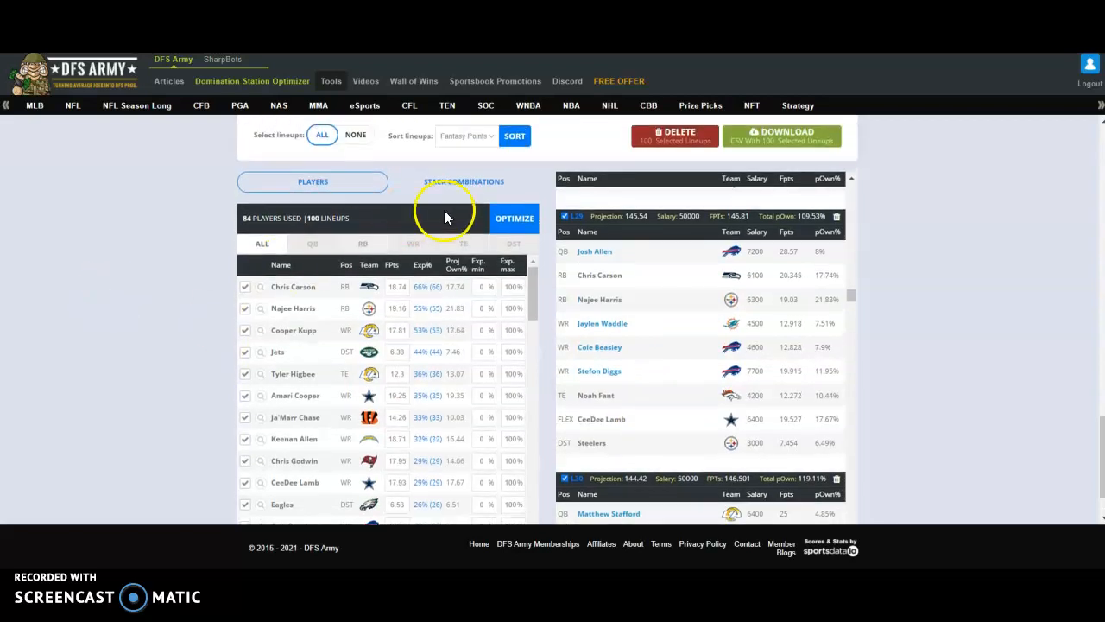
click(500, 215)
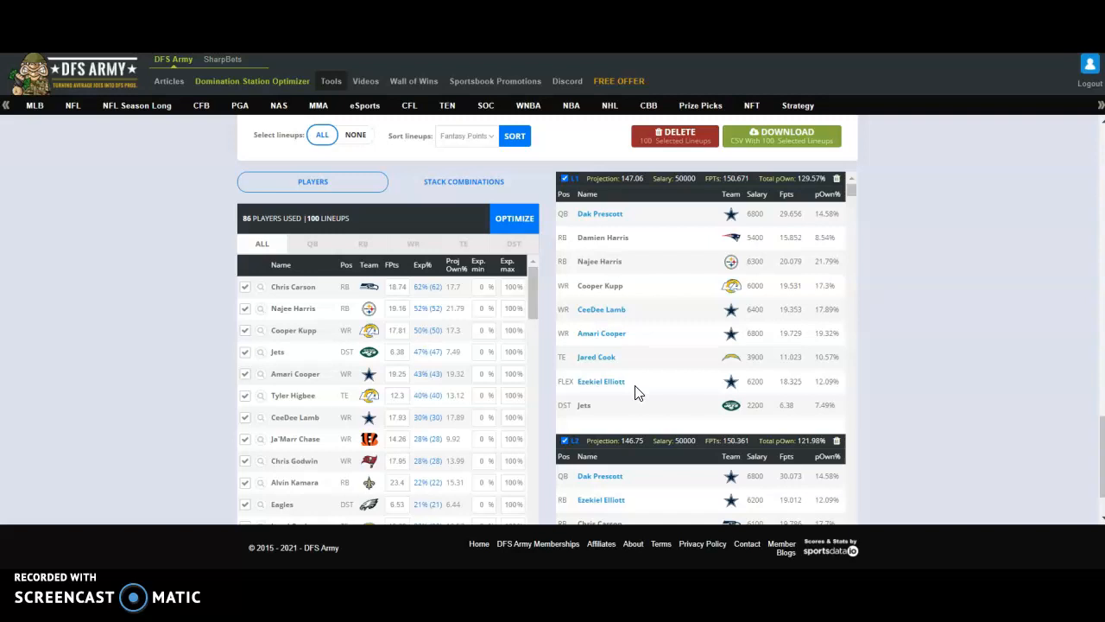
scroll(634, 393, down, 2)
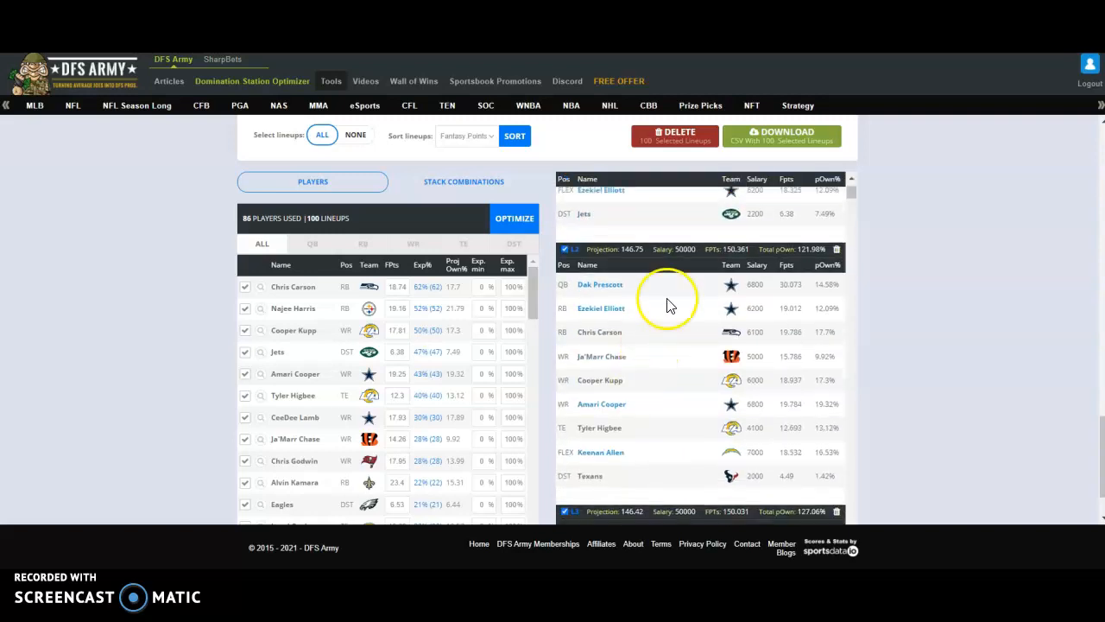
scroll(654, 429, down, 20)
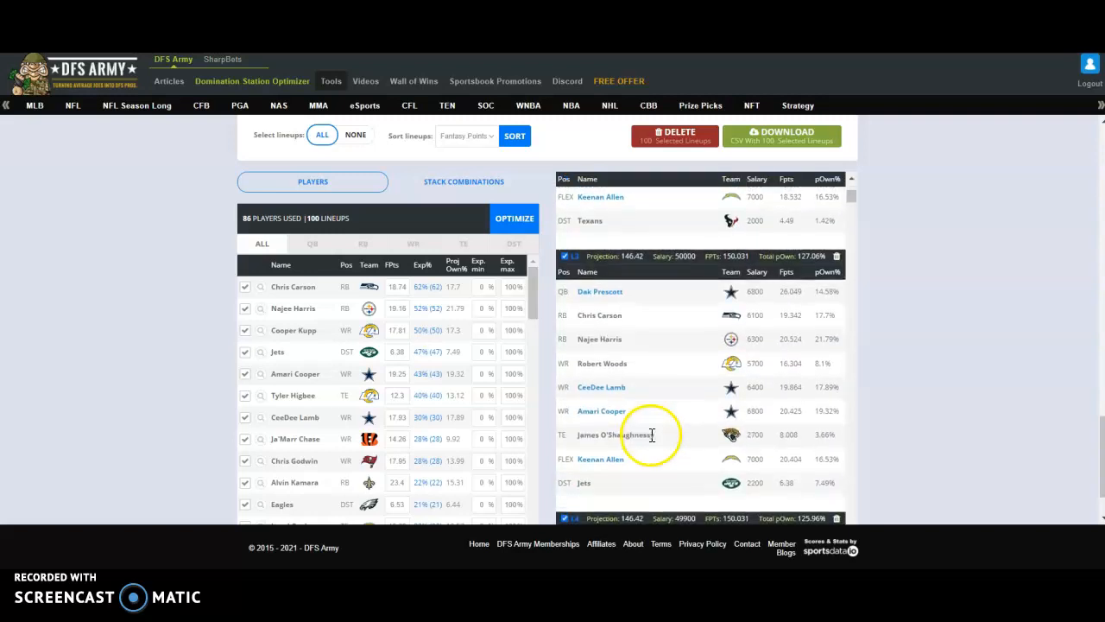
scroll(652, 442, down, 10)
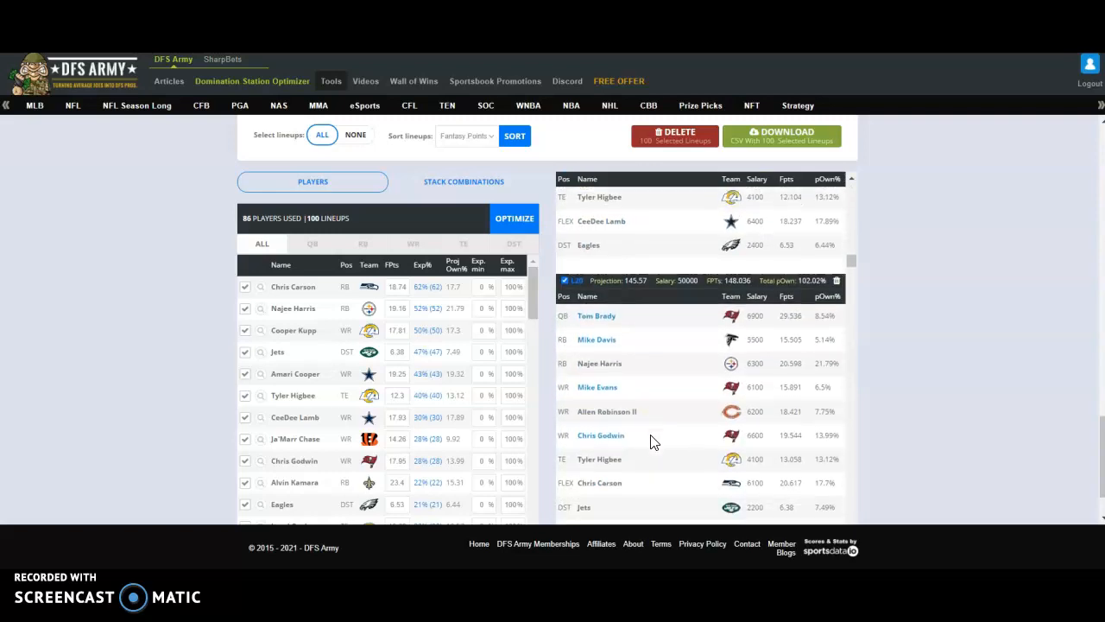